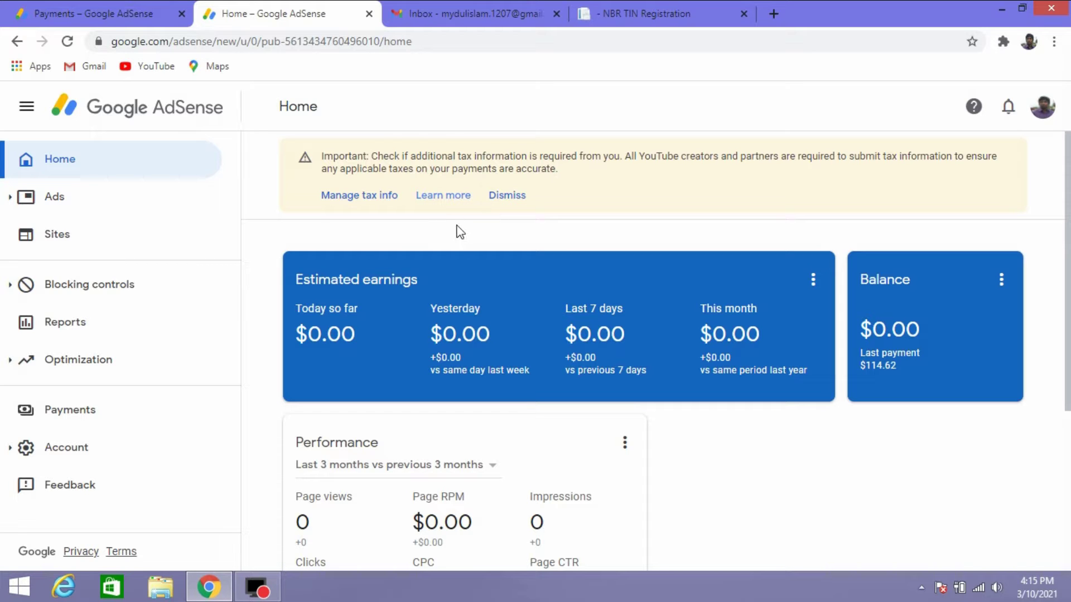
Scroll down the AdSense Home page to see estimated earnings, balance and the tax information notice.
scroll(457, 232, "down", 5)
Go to Payments and open the payment settings page.
scroll(457, 232, "up", 2)
left_click(73, 412)
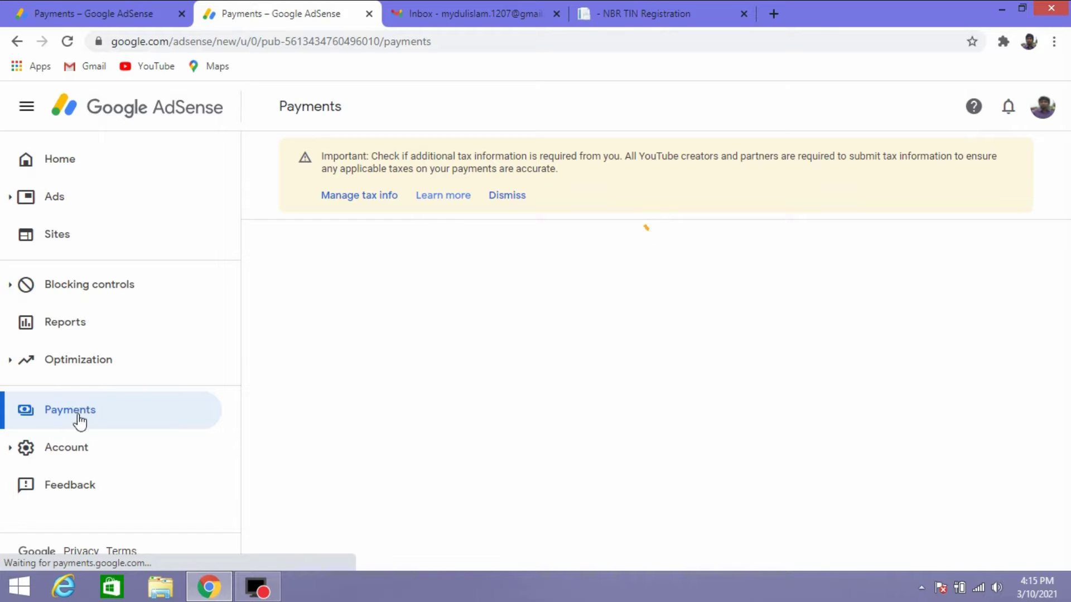
scroll(617, 363, "down", 5)
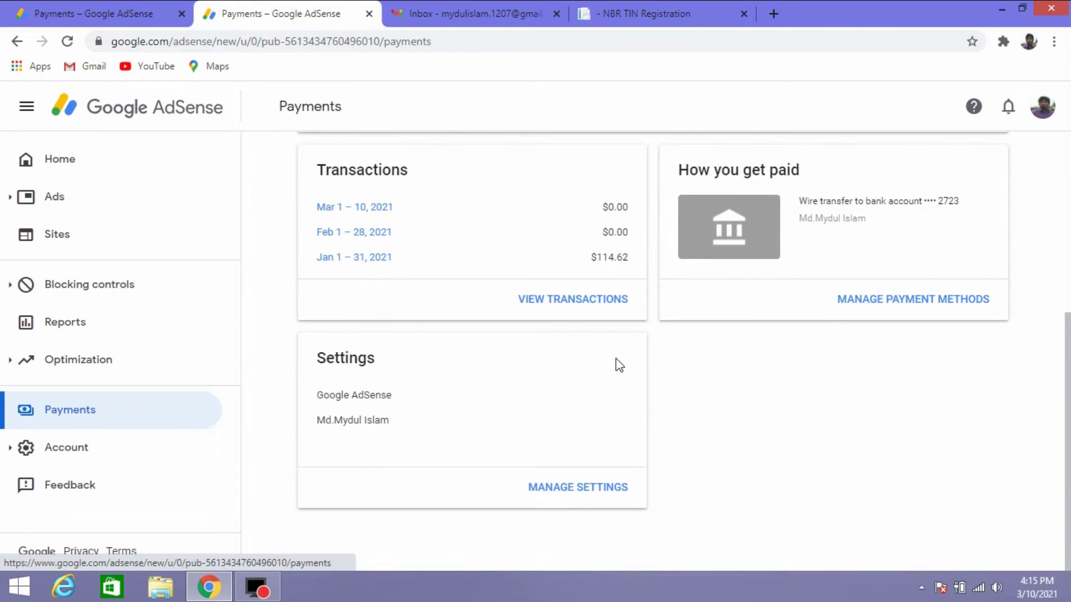
left_click(565, 491)
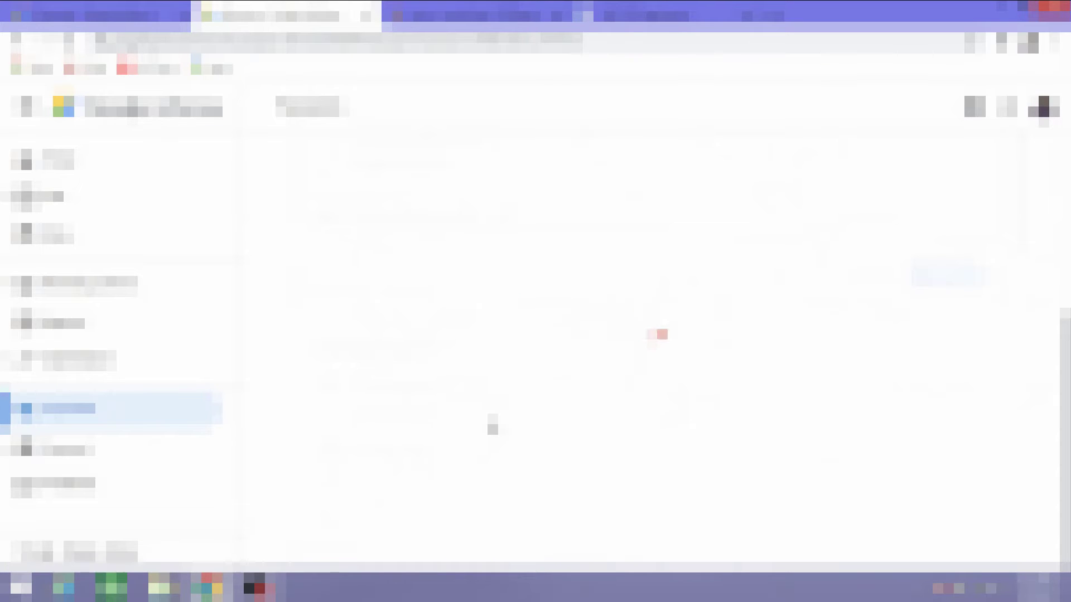
Check the notifications panel, then close it again.
scroll(492, 427, "down", 5)
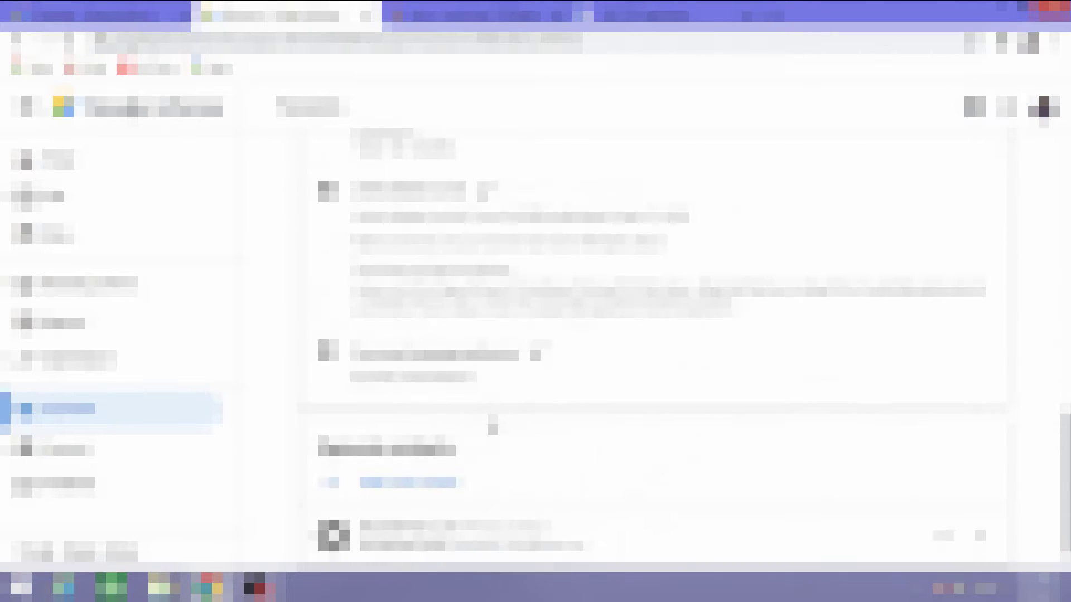
scroll(493, 427, "up", 2)
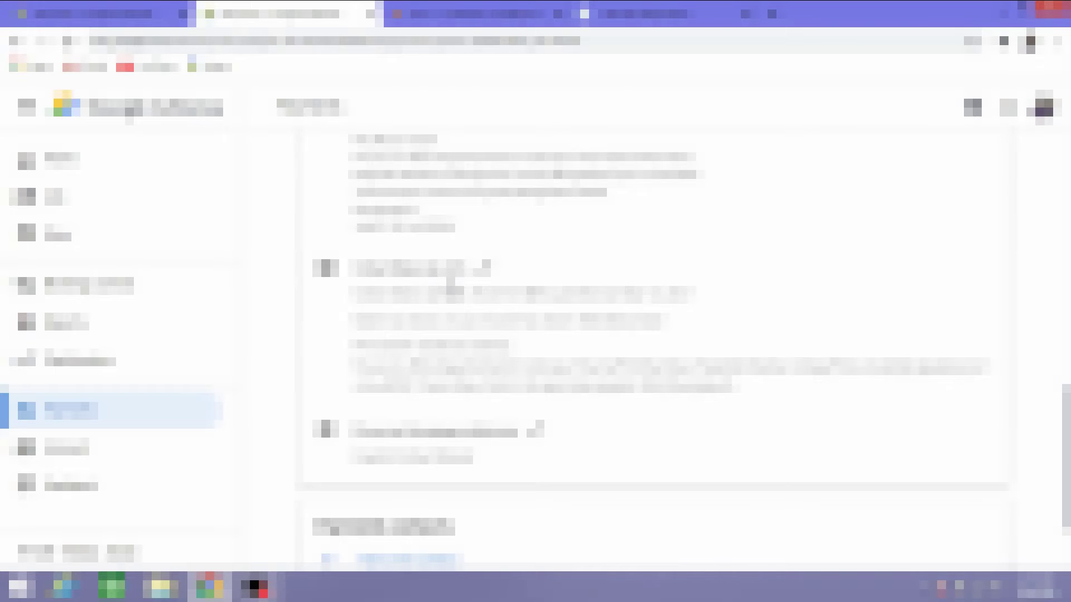
scroll(450, 285, "down", 10)
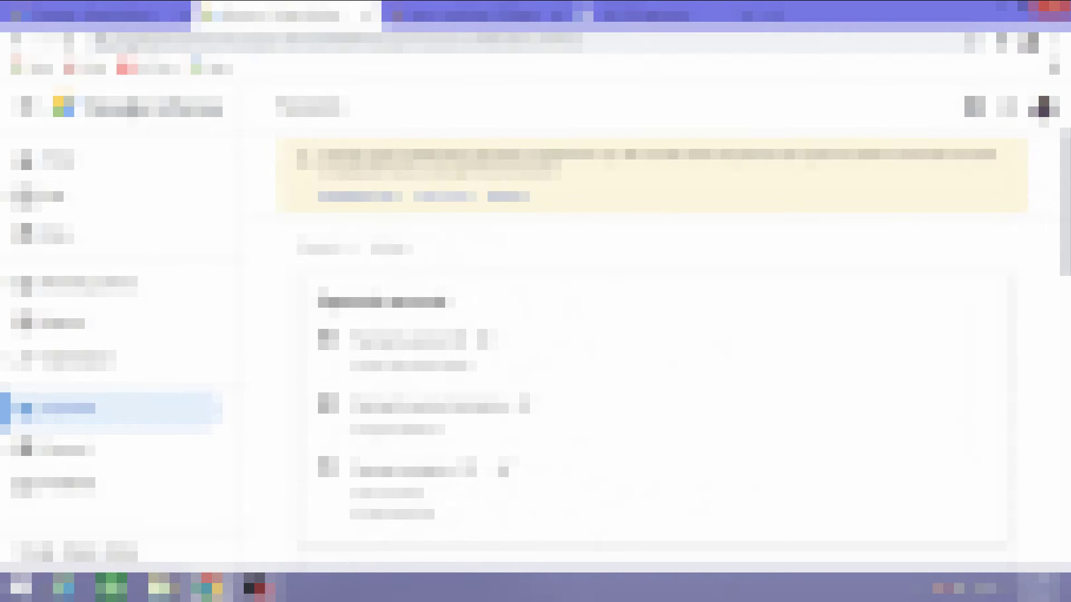
left_click(1007, 107)
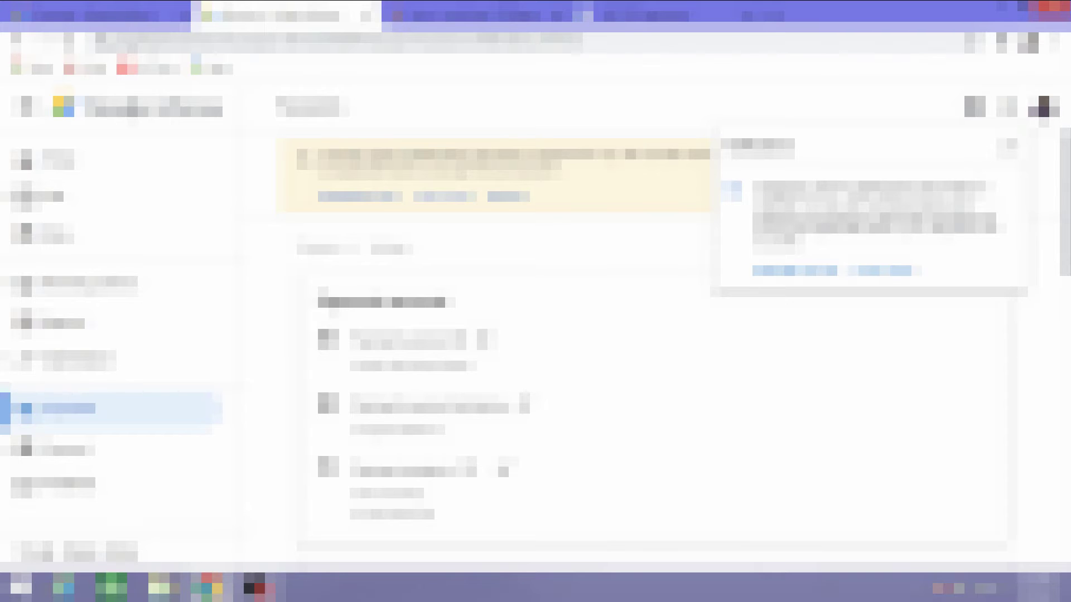
left_click(1006, 109)
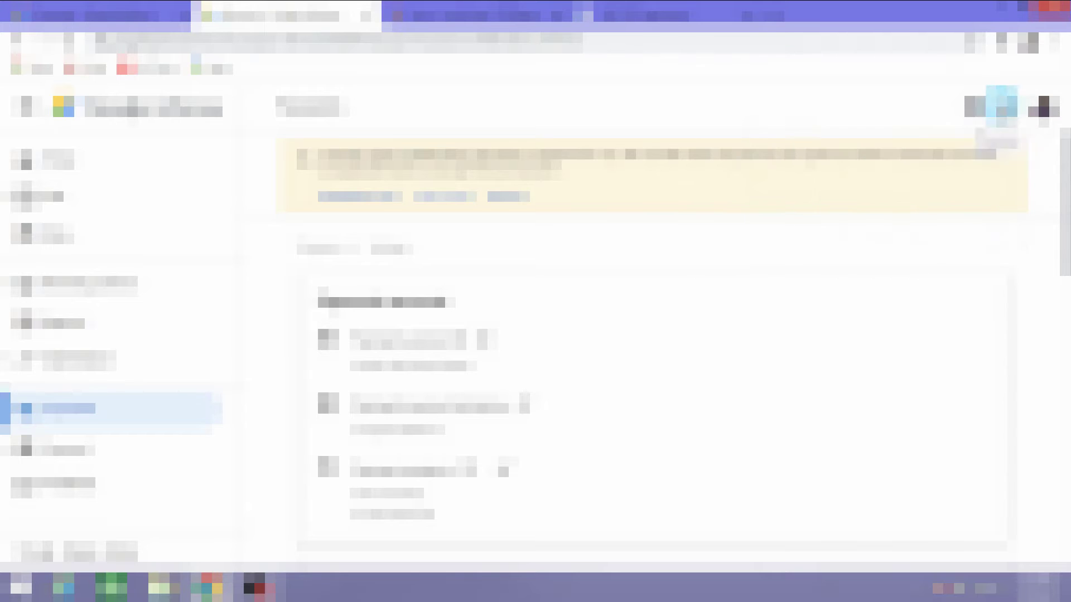
Expand the payments profile entry to reveal the address and tax info options.
scroll(507, 351, "down", 15)
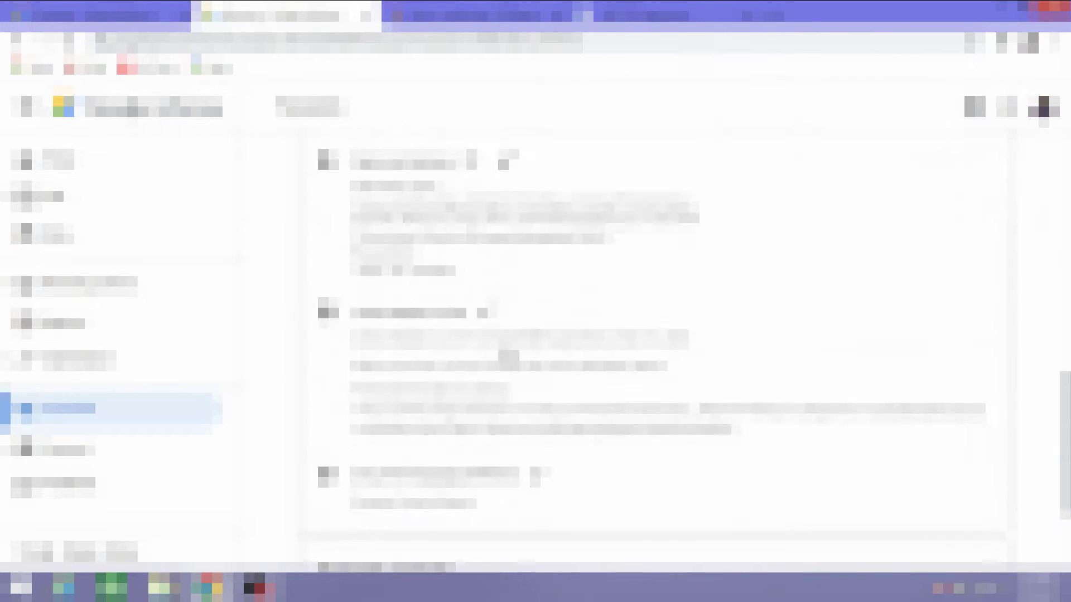
scroll(508, 351, "up", 3)
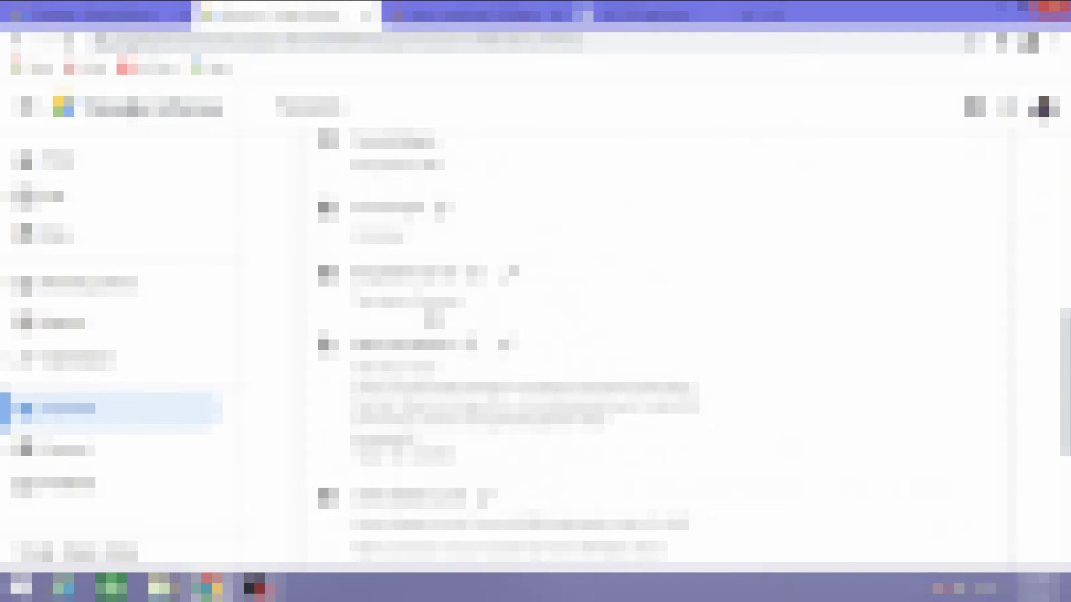
scroll(399, 329, "down", 4)
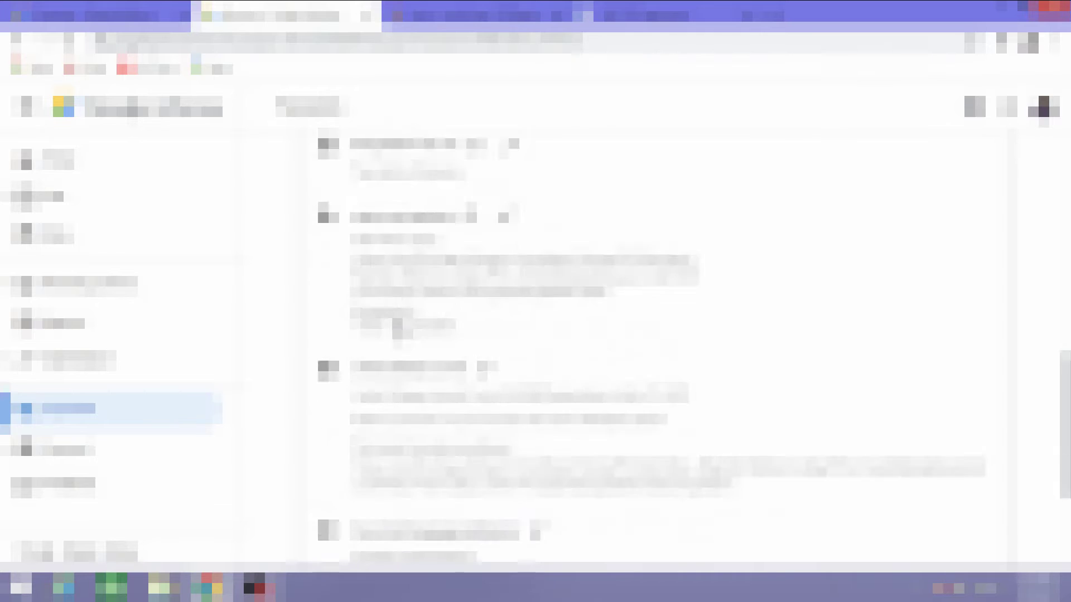
scroll(398, 329, "up", 2)
scroll(424, 323, "down", 3)
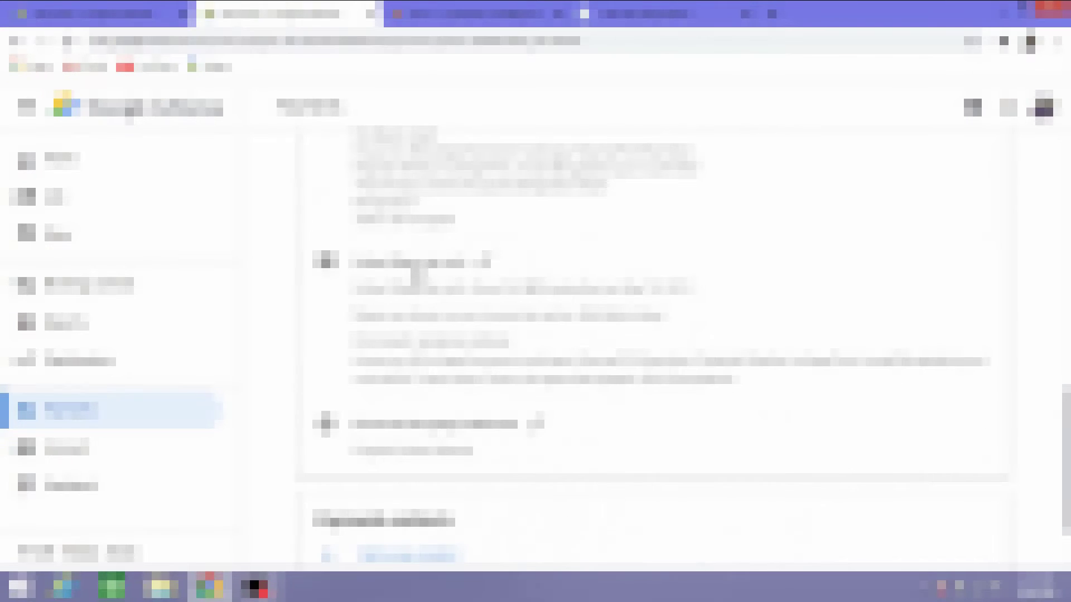
left_click(483, 265)
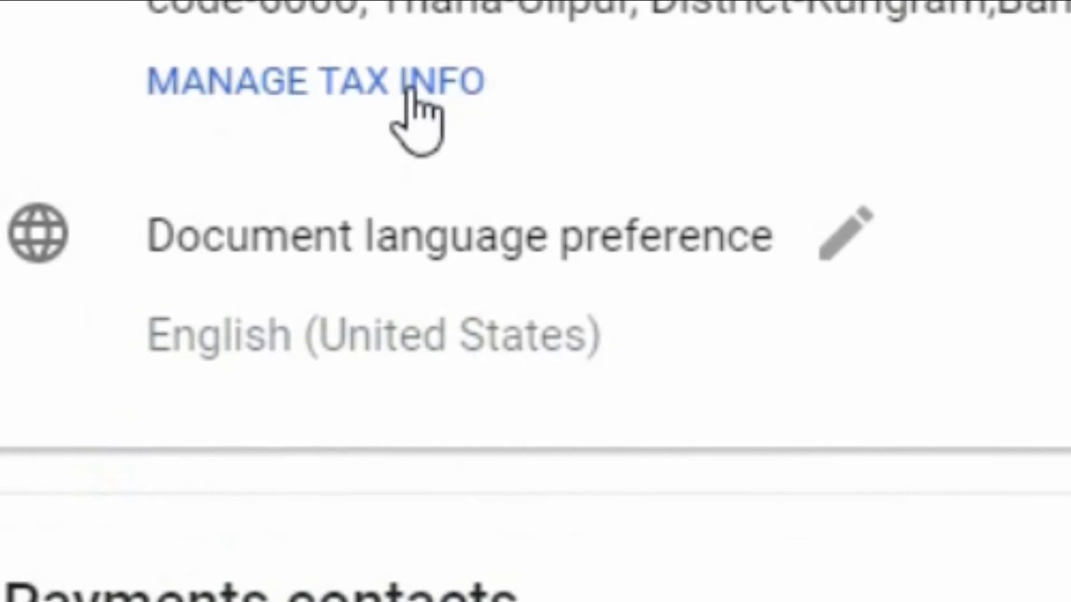
From the W-8BEN tax info section, submit a new tax form and confirm starting it.
left_click(273, 78)
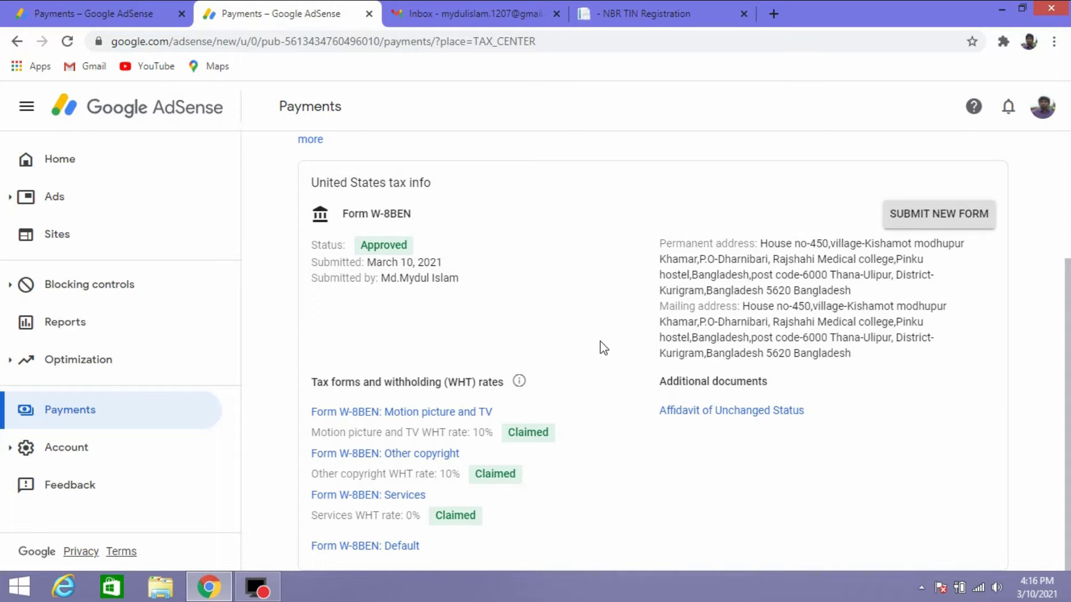
left_click(919, 222)
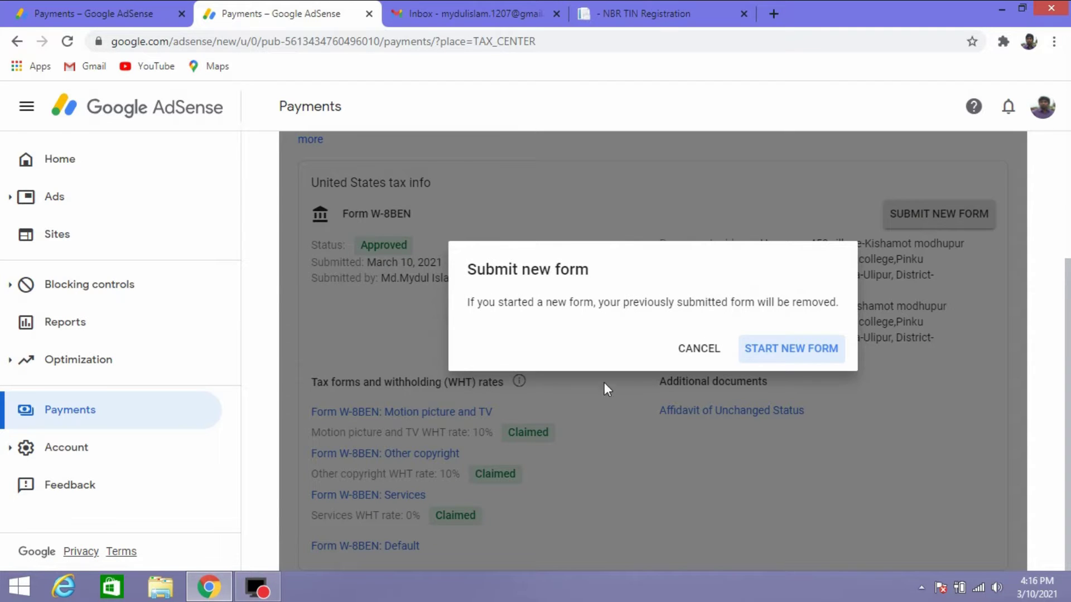
left_click(788, 351)
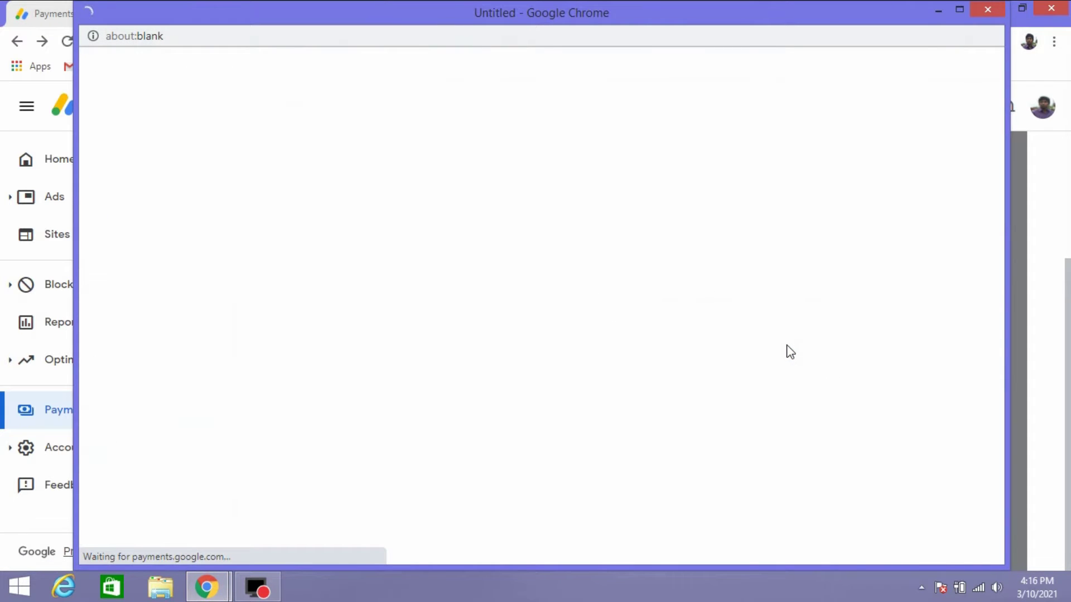
Verify identity with the saved account password from Chrome's suggestions.
left_click(501, 305)
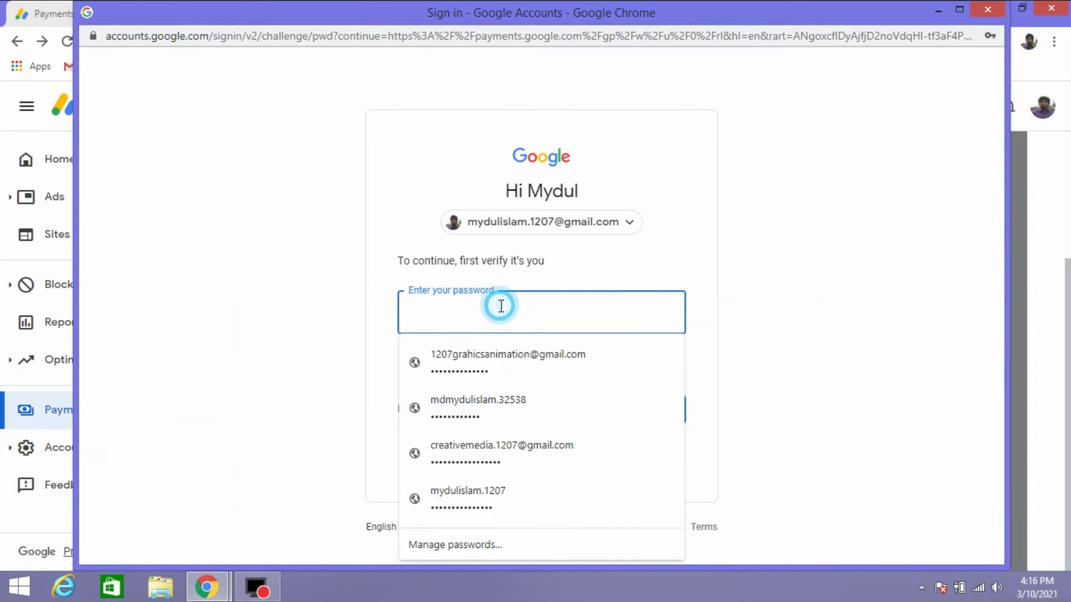
left_click(483, 483)
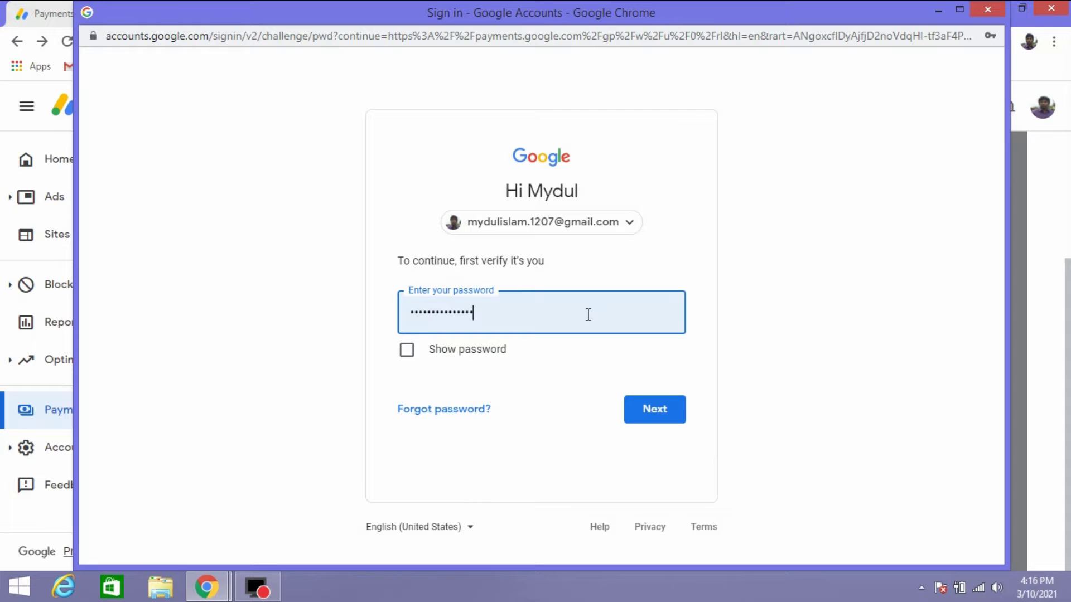
left_click(655, 417)
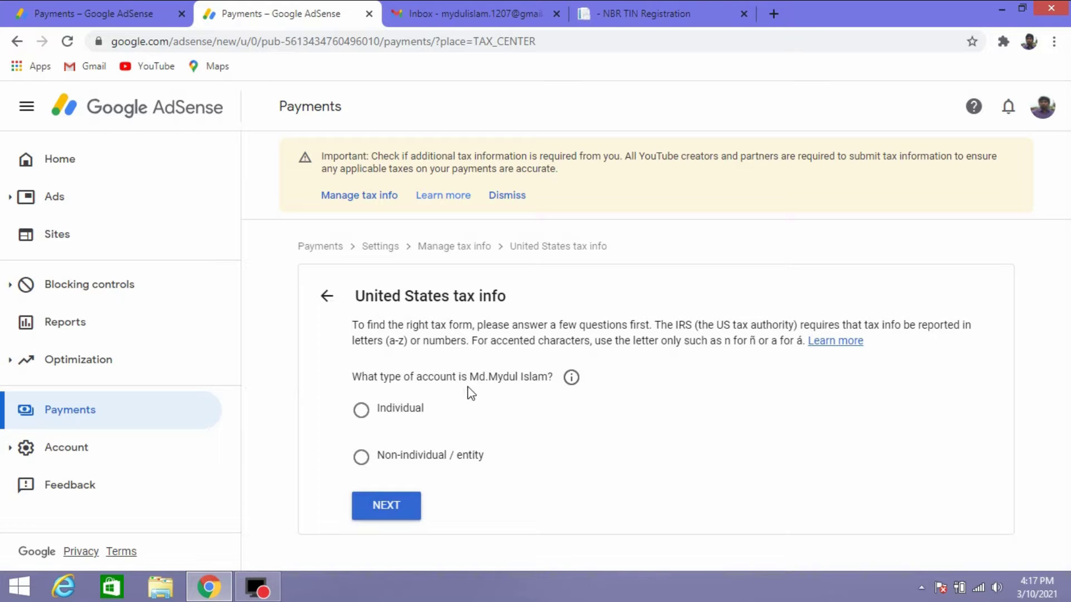
Answer Individual as the account type and No to being a US citizen or resident.
left_click(360, 411)
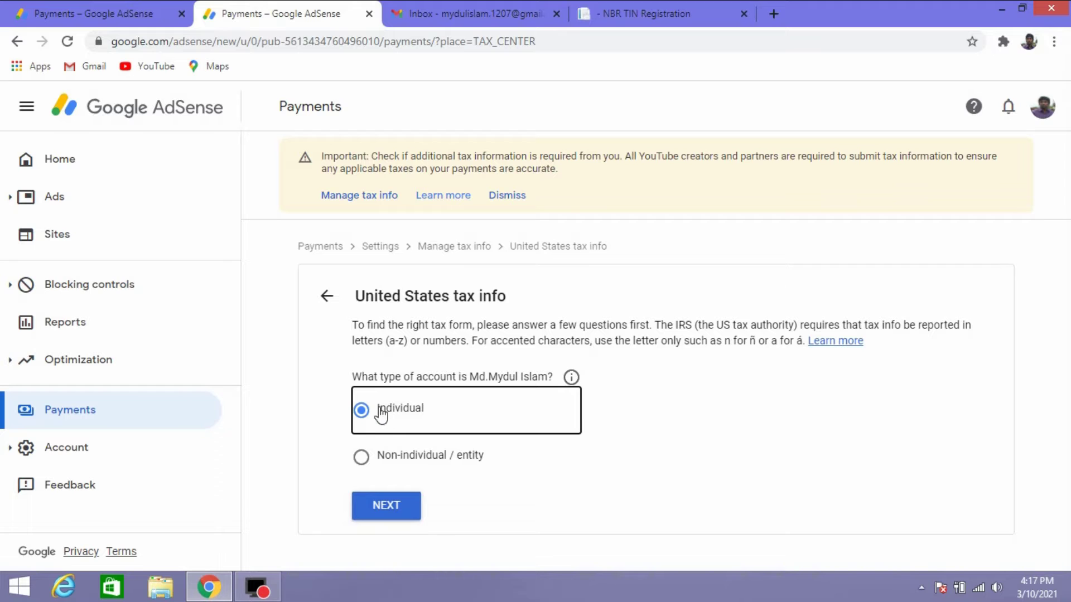
left_click(384, 506)
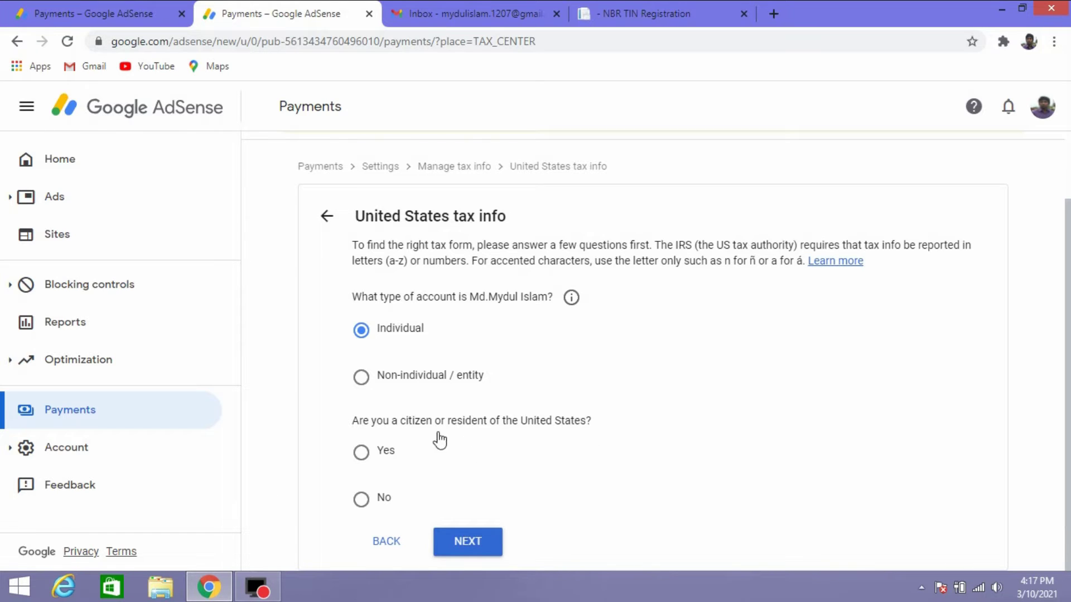
left_click(361, 499)
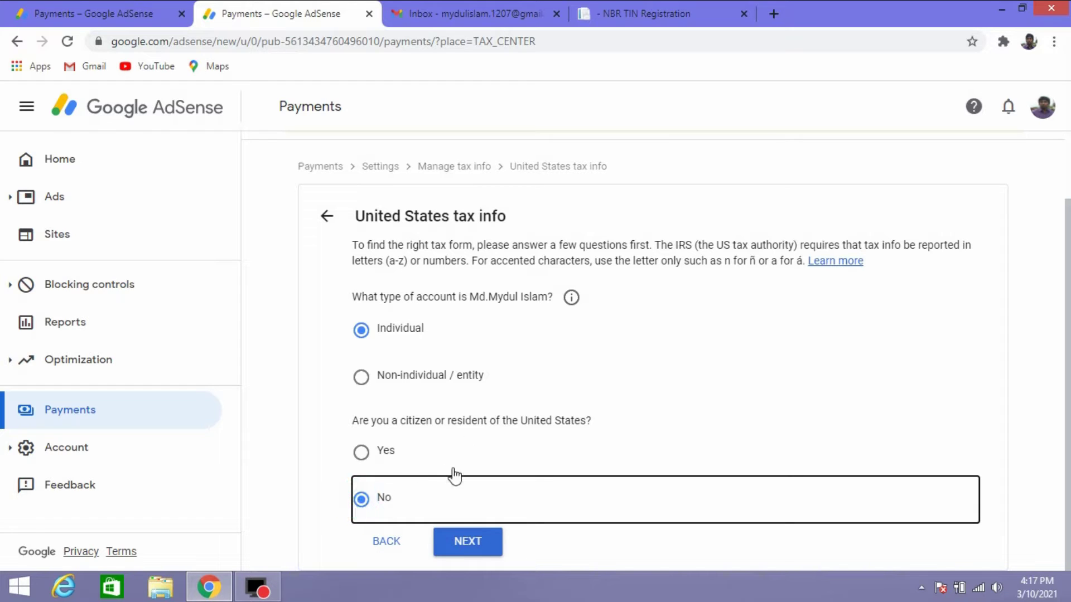
left_click(463, 543)
Choose the W-8BEN form type and start the W-8BEN form.
scroll(463, 519, "down", 3)
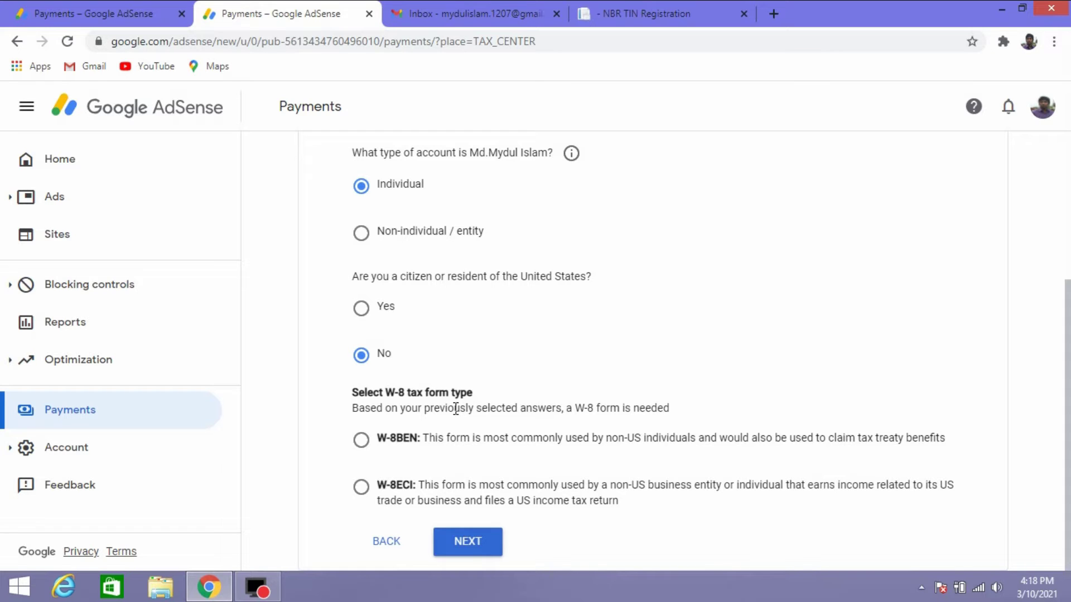
left_click(361, 440)
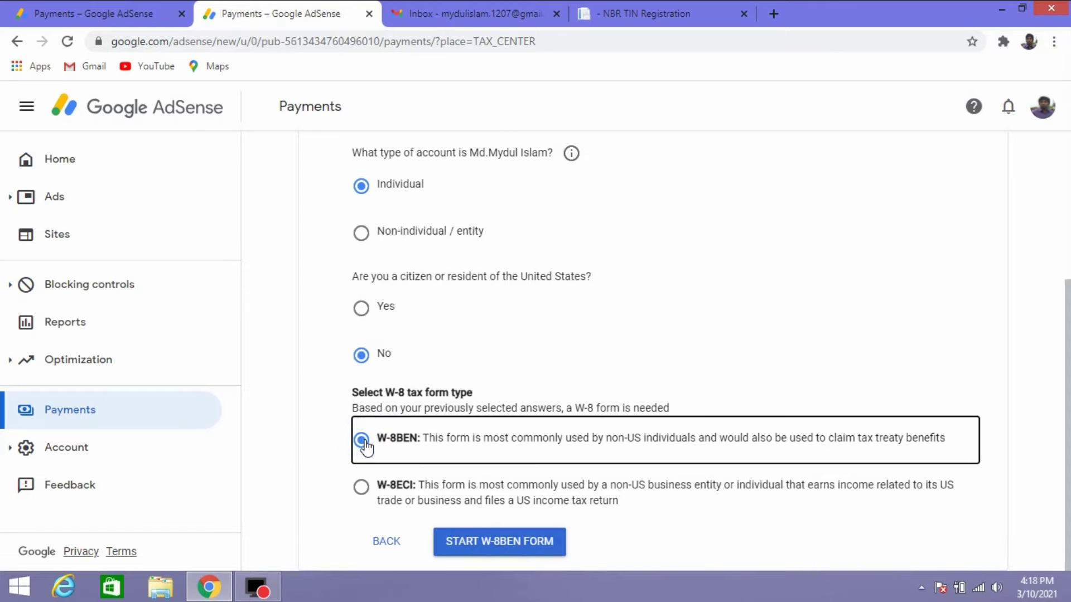
left_click(469, 544)
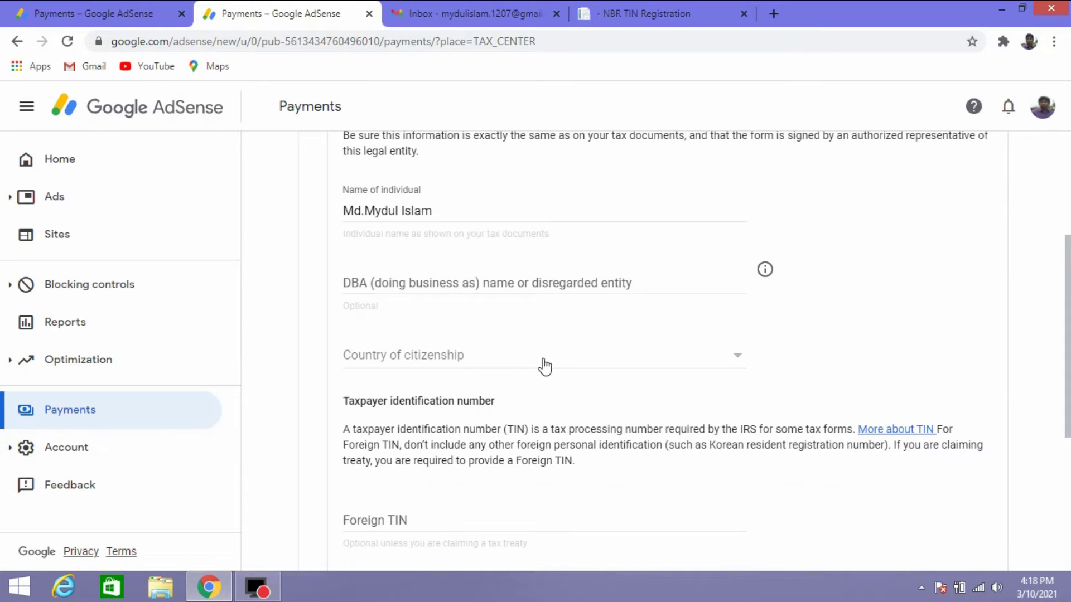
Scroll through the Tax identity section showing the prefilled name, citizenship and TIN fields.
scroll(471, 382, "up", 4)
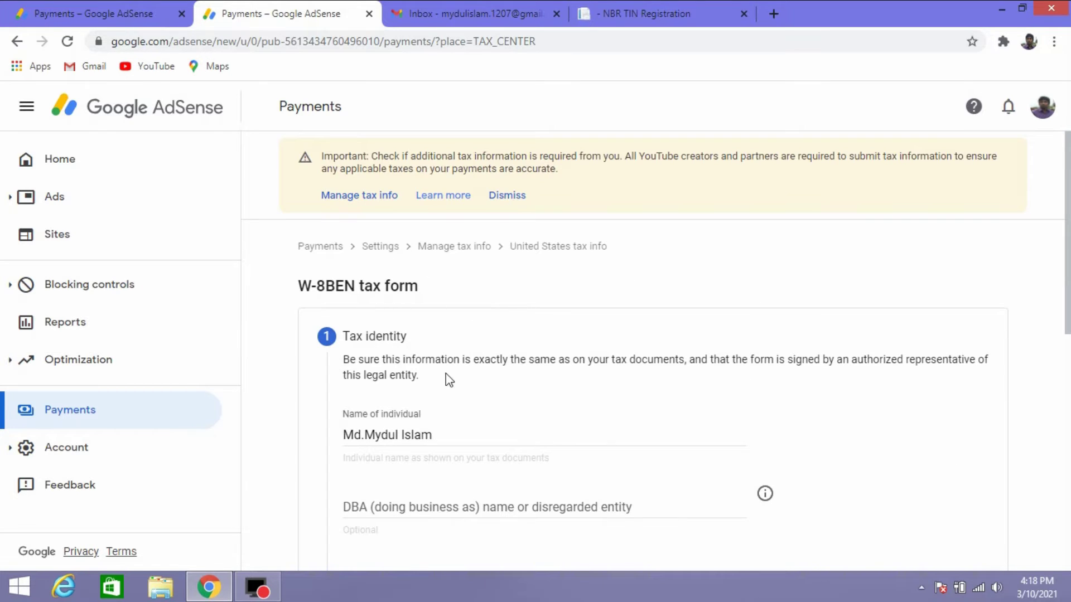
scroll(457, 367, "down", 2)
scroll(337, 280, "up", 1)
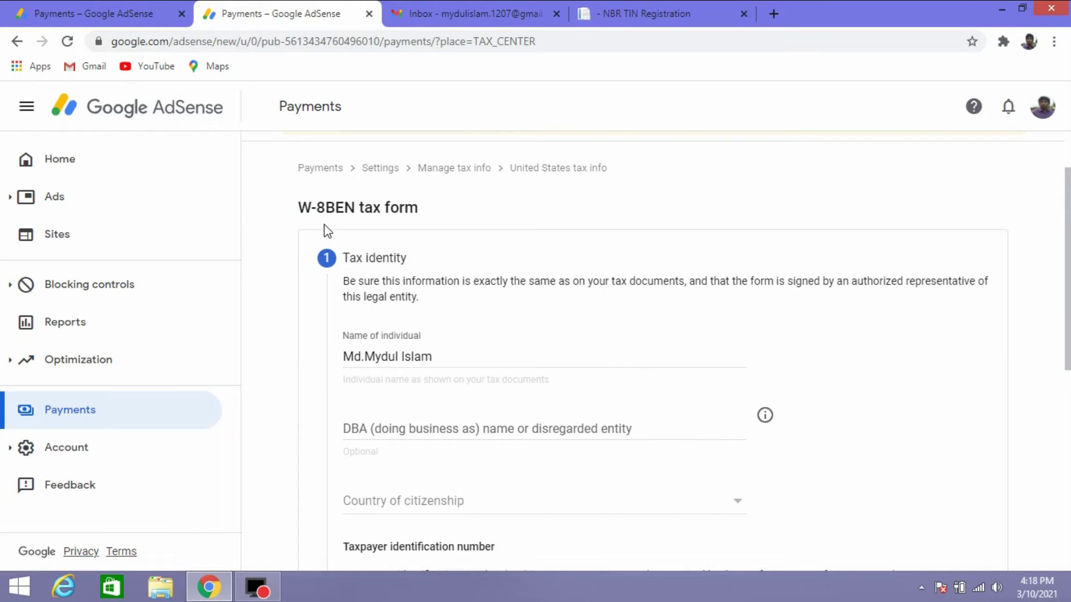
scroll(422, 304, "down", 3)
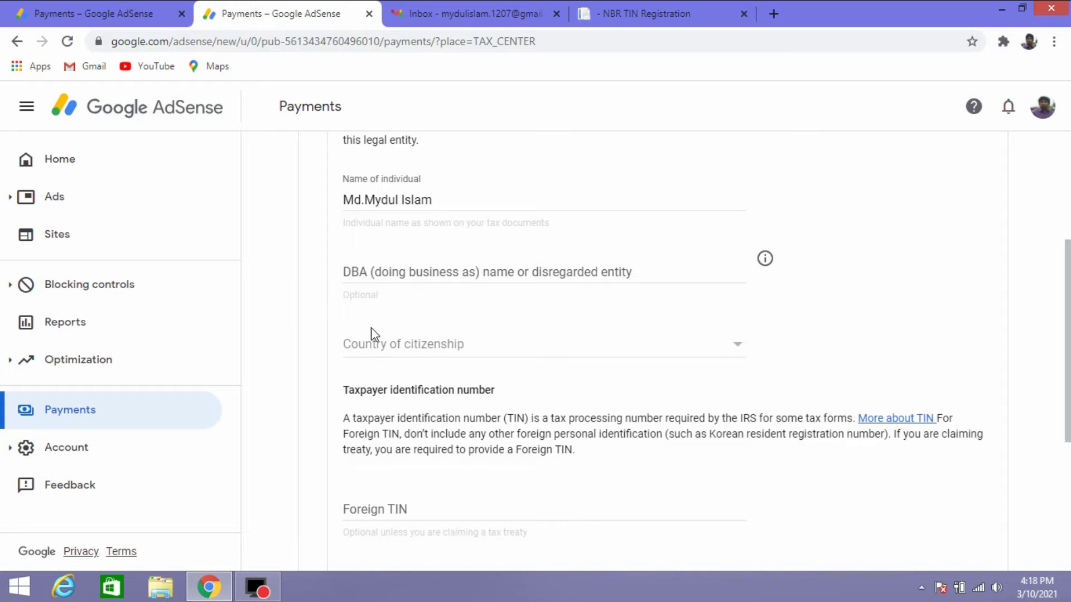
Set Country of citizenship to Bangladesh.
left_click(608, 346)
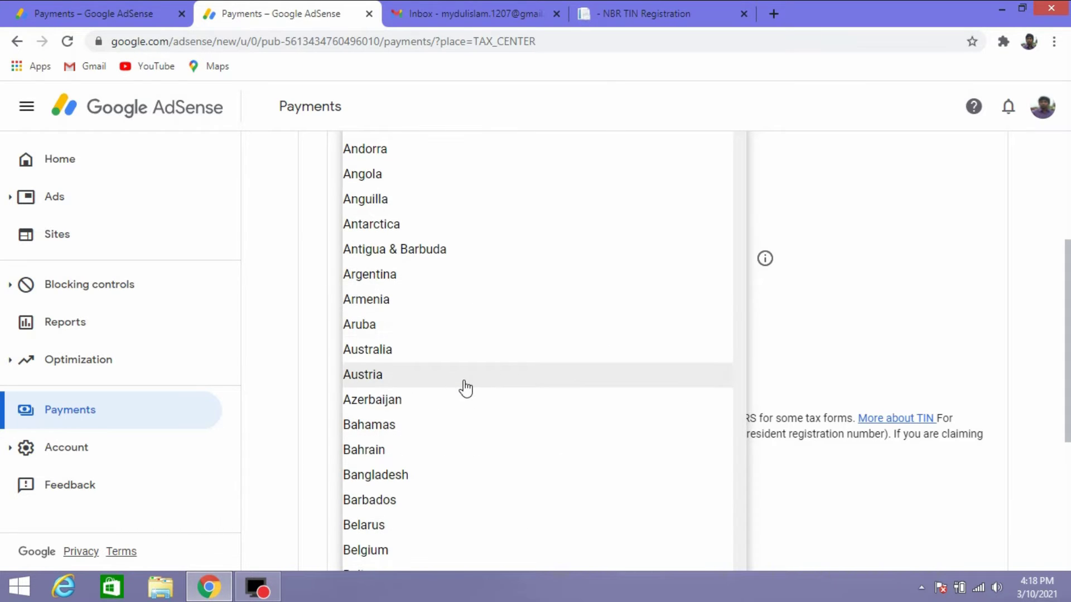
scroll(464, 386, "down", 3)
left_click(404, 330)
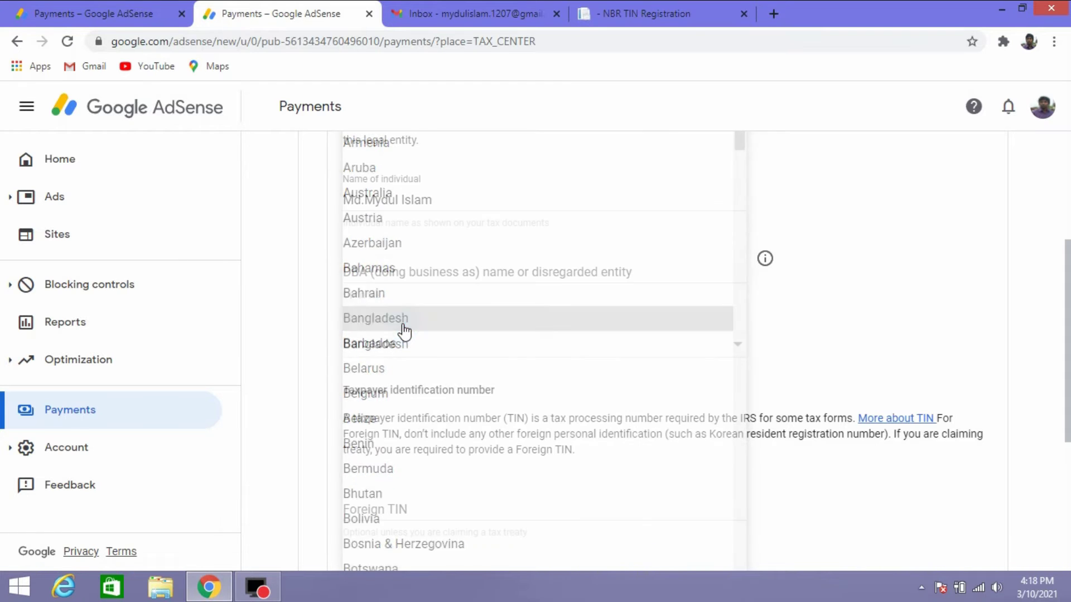
scroll(518, 378, "down", 4)
scroll(519, 378, "up", 3)
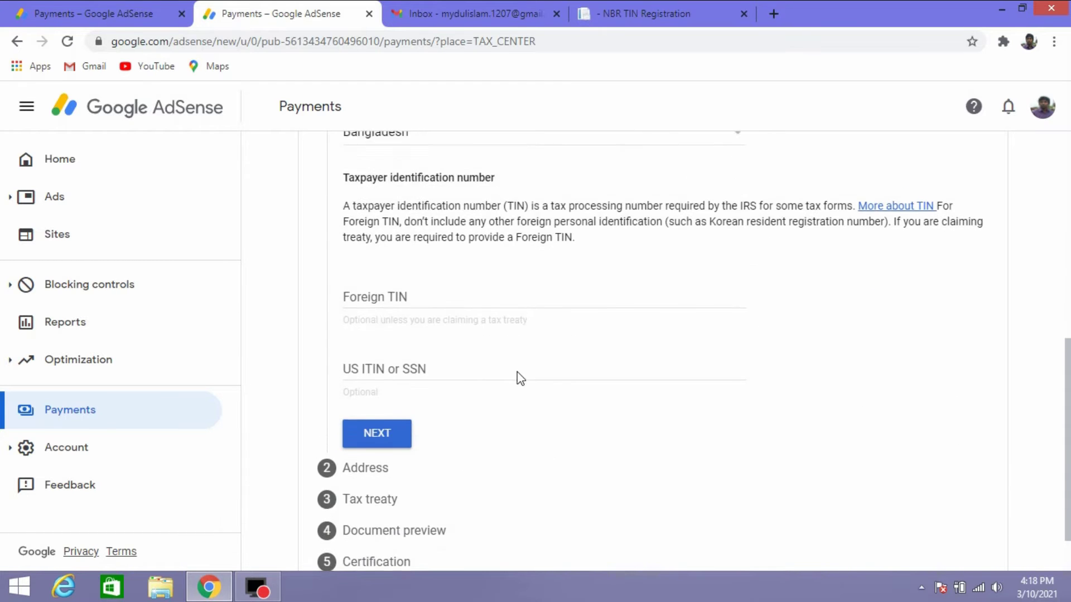
left_click(405, 440)
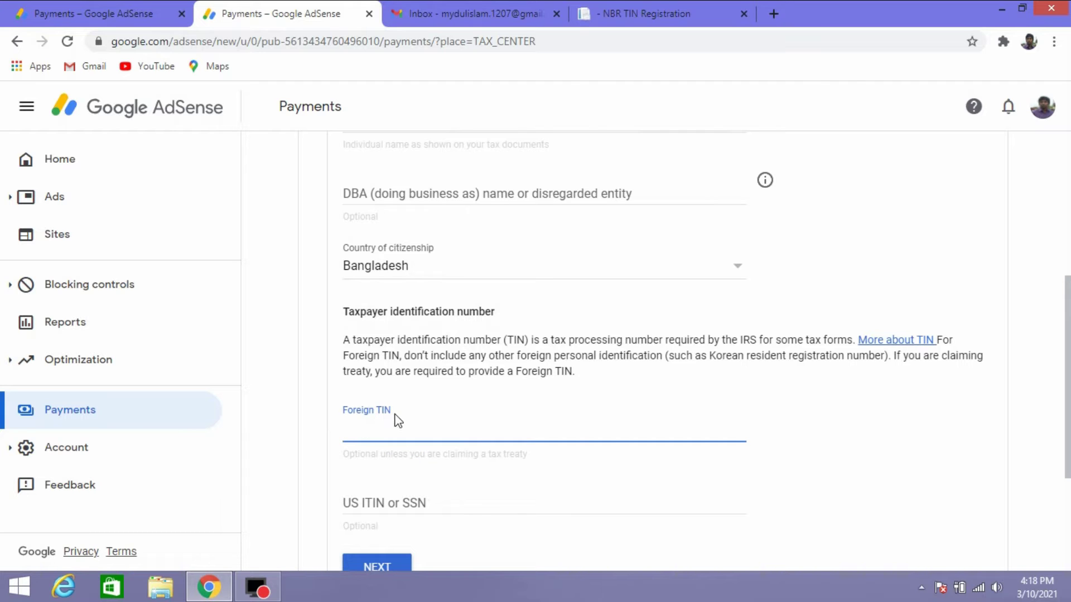
Delete the period from the Name of individual field so a space separates the names.
scroll(396, 421, "up", 4)
scroll(398, 415, "down", 3)
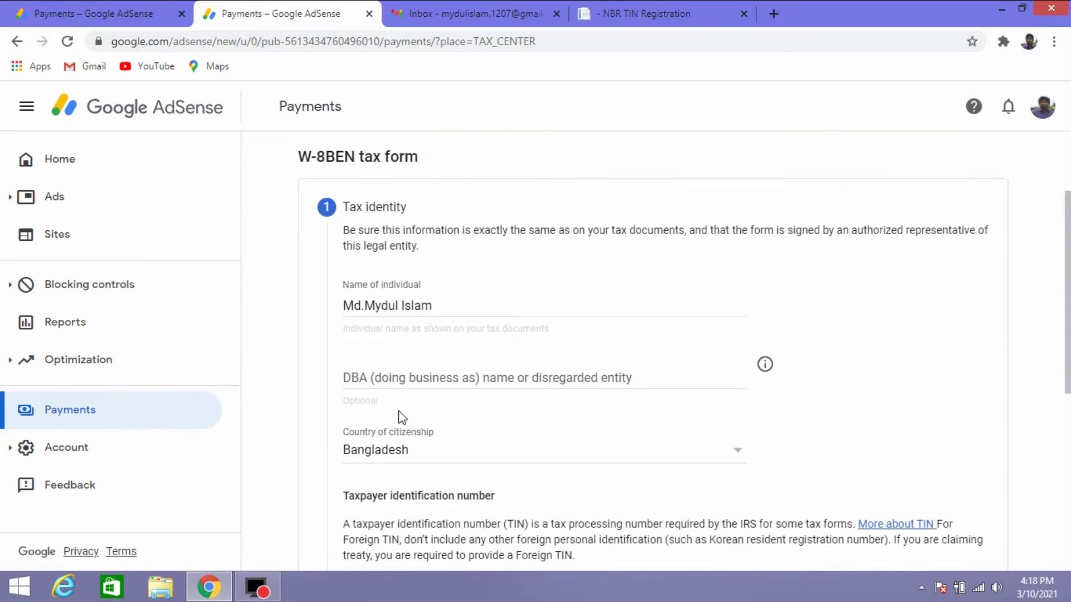
scroll(397, 416, "up", 1)
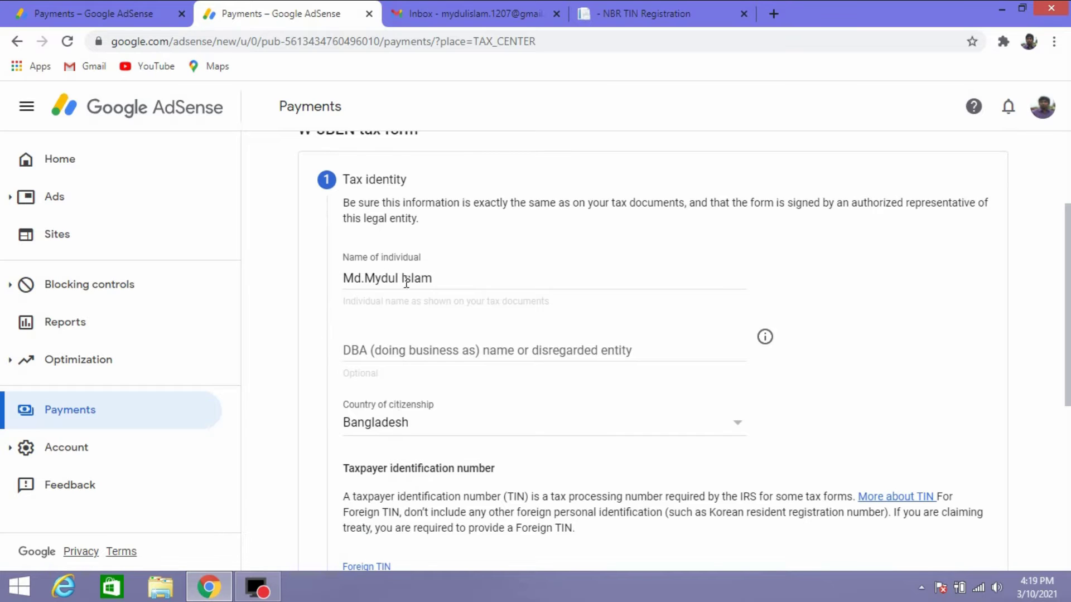
left_click(365, 281)
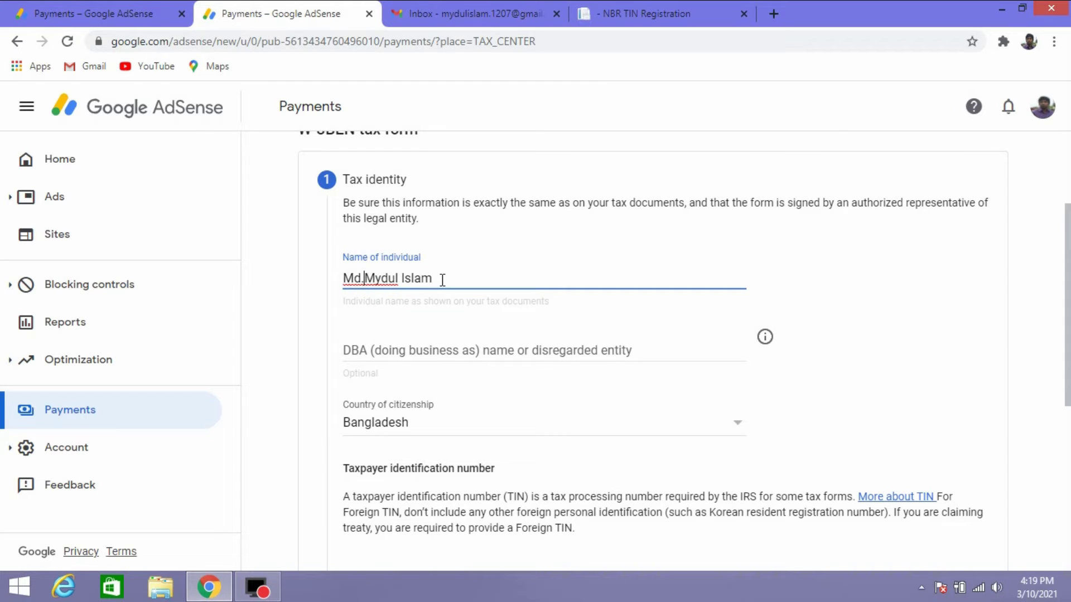
key("BackSpace")
scroll(529, 346, "down", 6)
scroll(524, 347, "up", 1)
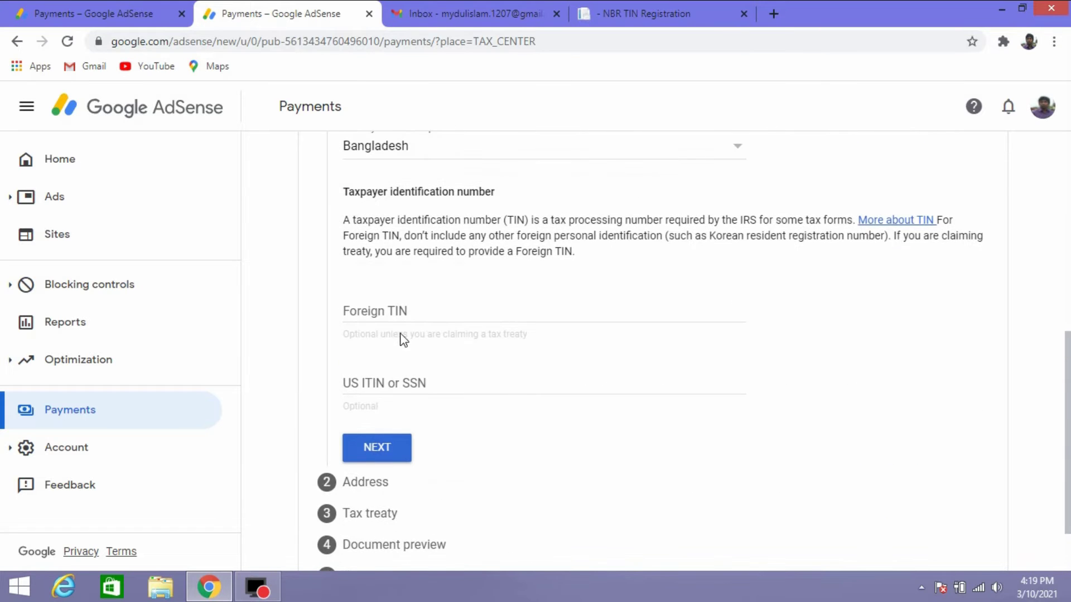
left_click(368, 314)
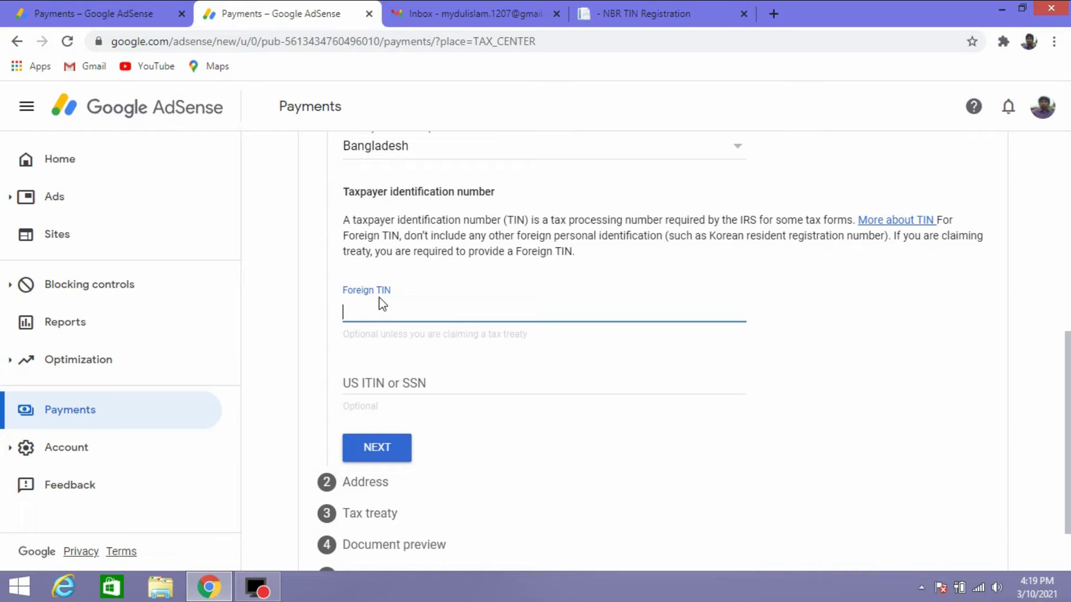
left_click(675, 12)
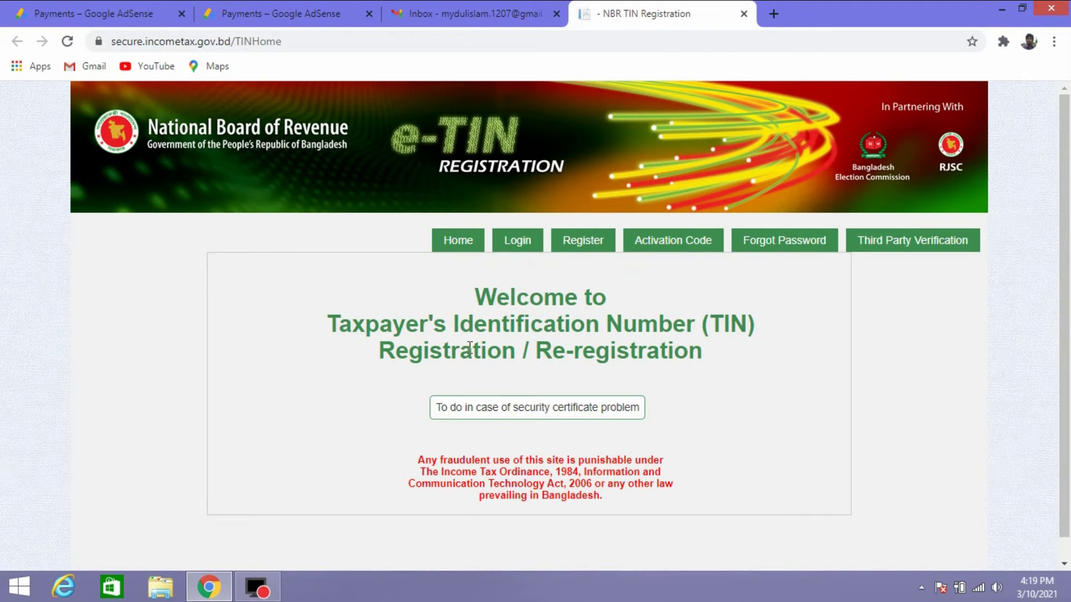
left_click(585, 249)
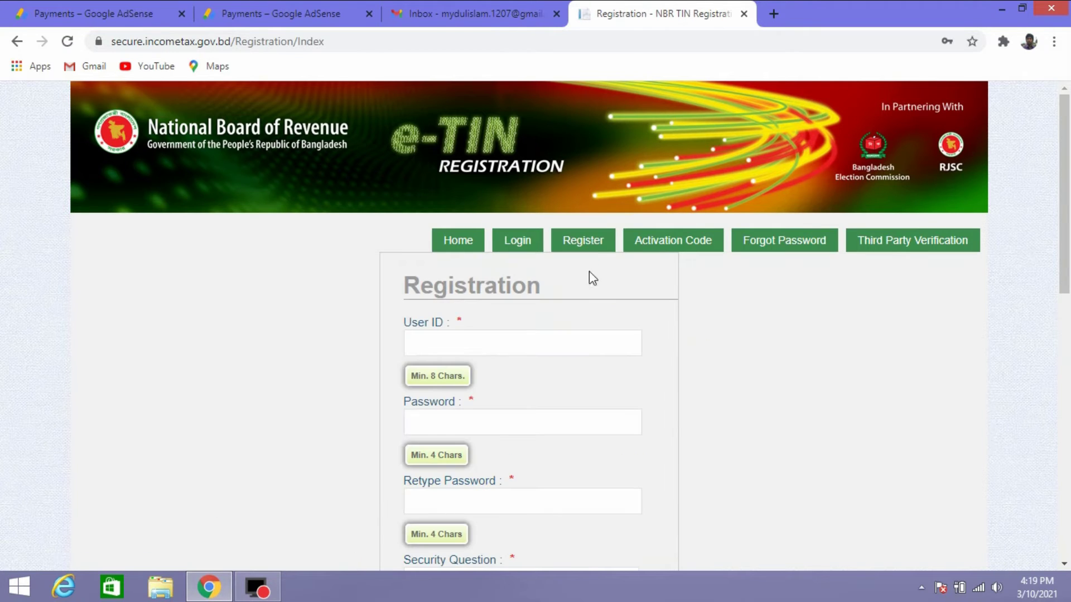
scroll(484, 376, "down", 4)
scroll(484, 376, "up", 4)
scroll(449, 347, "down", 4)
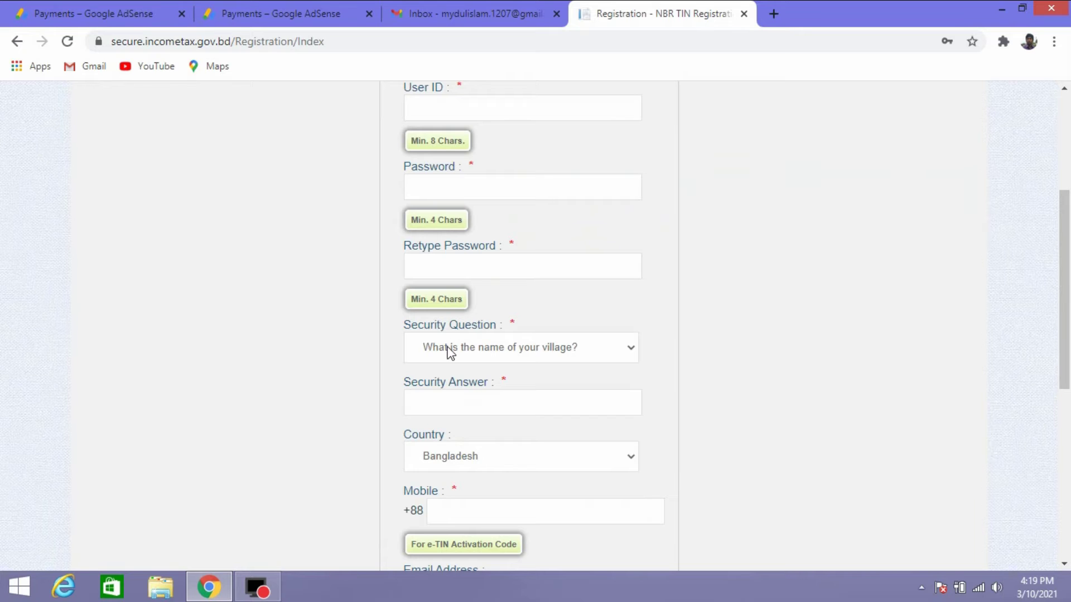
scroll(450, 352, "up", 4)
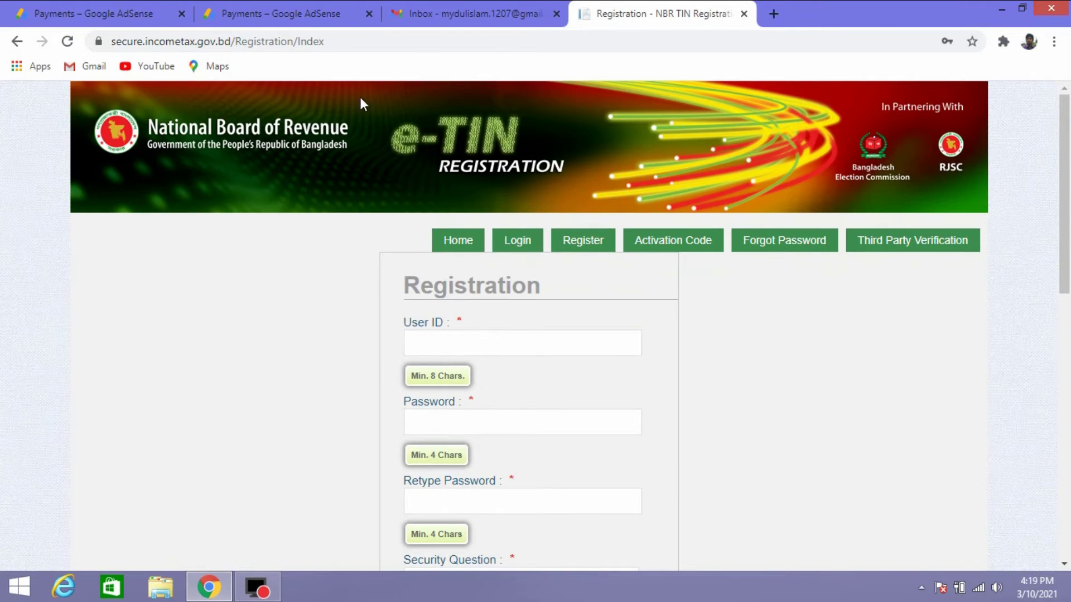
left_click(415, 11)
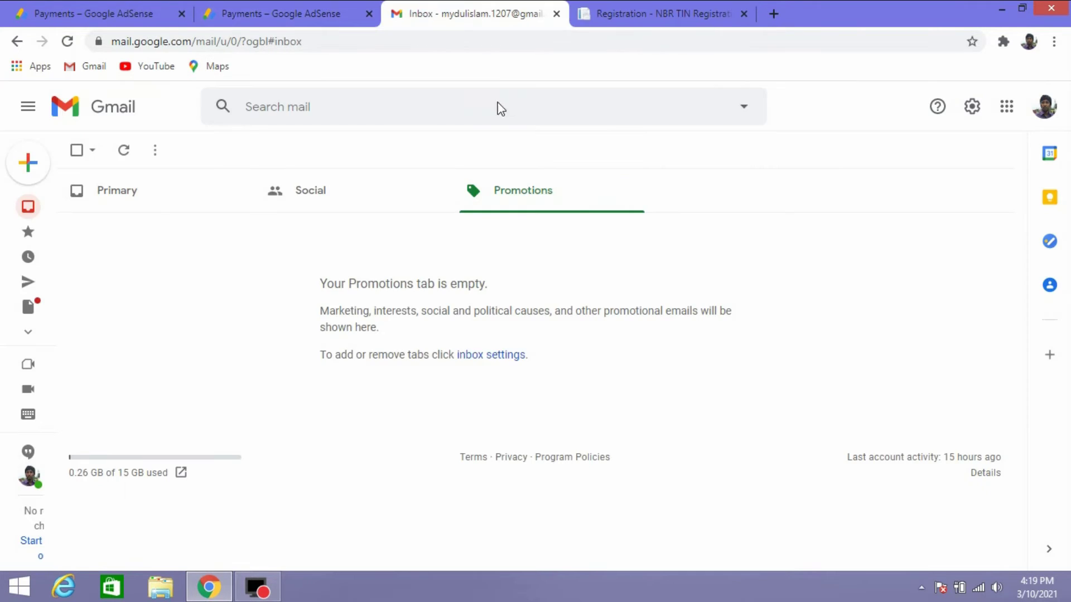
left_click(289, 6)
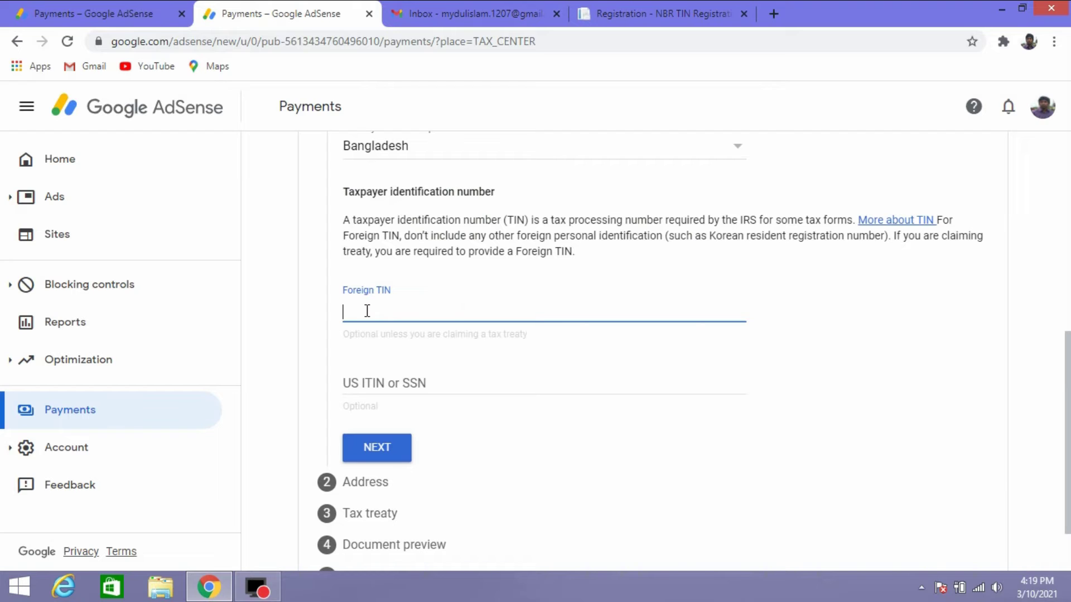
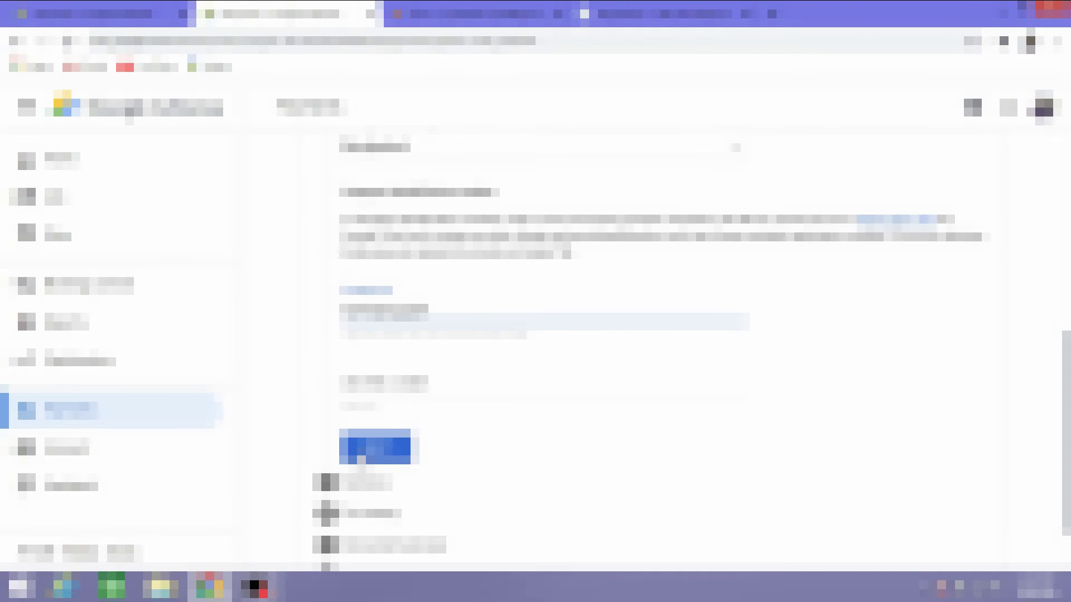
Enter the foreign tax identification number and continue to the Address step.
left_click(275, 335)
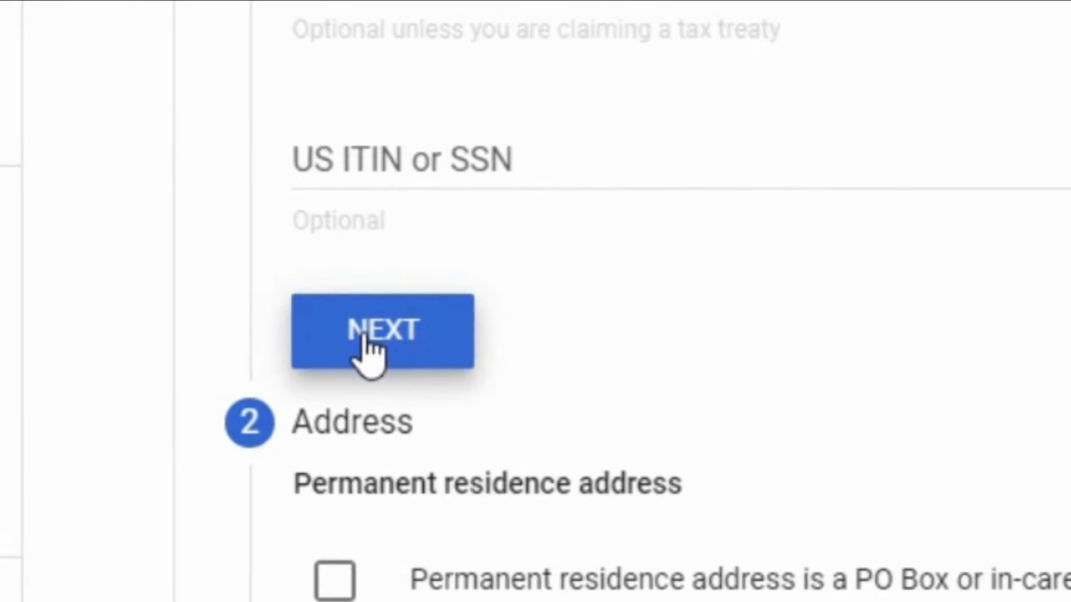